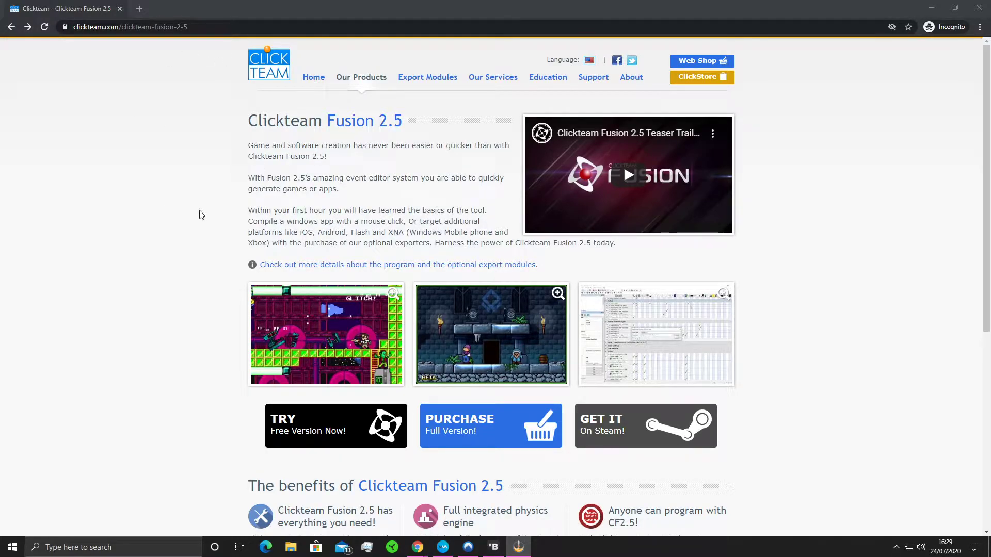
Step: Open the Clickteam Fusion 2.5 free edition page and download the free PC version
scroll(181, 212, down, 1)
scroll(181, 212, up, 1)
mouse_move(334, 96)
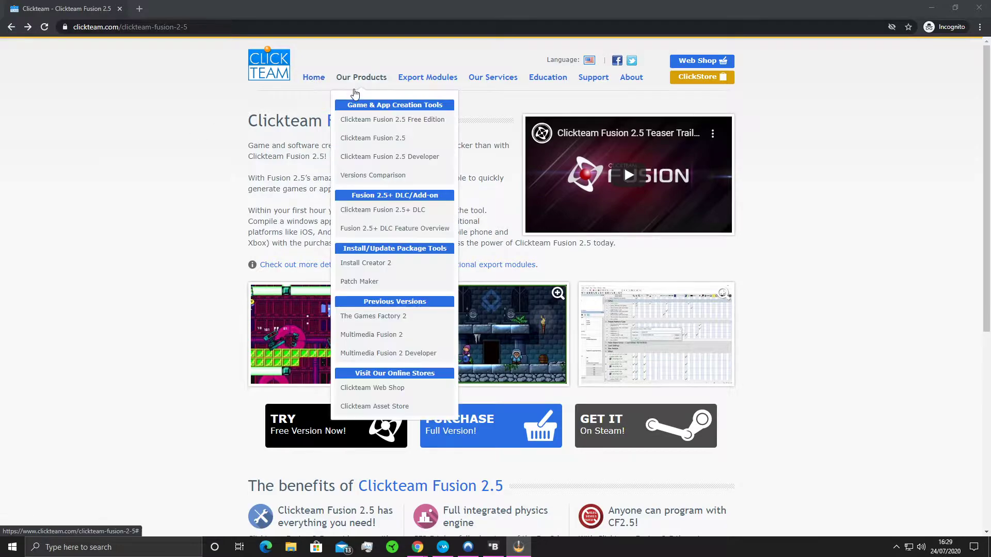
scroll(144, 190, down, 1)
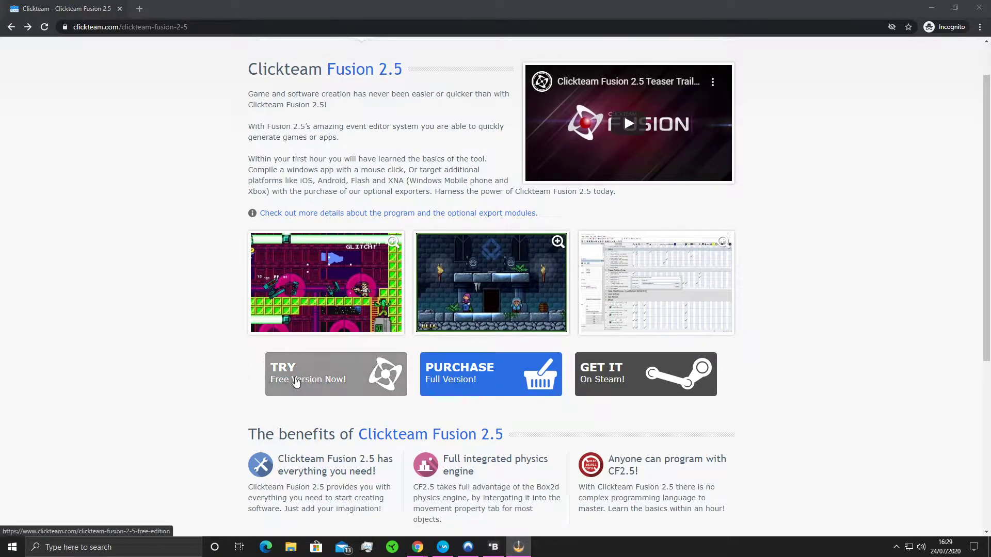
click(332, 386)
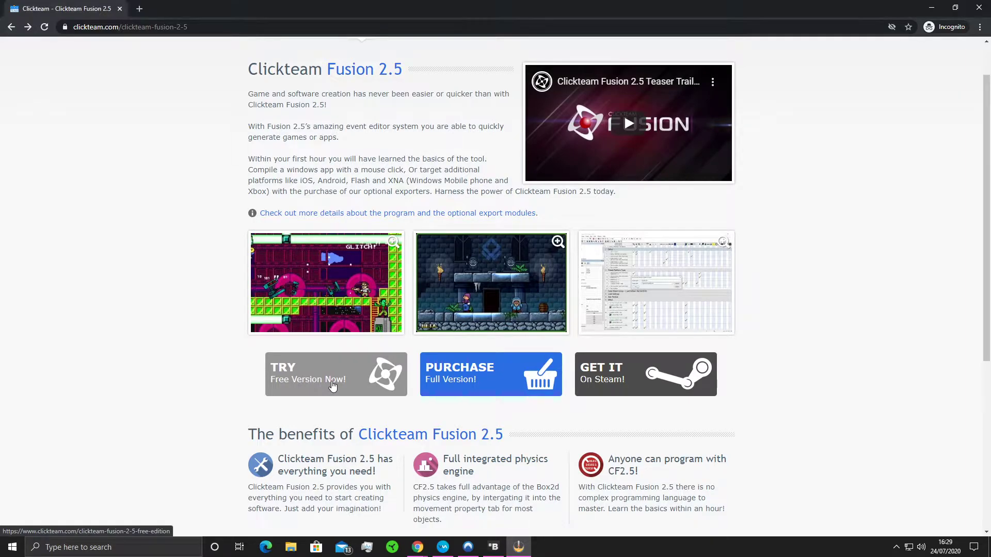
click(332, 386)
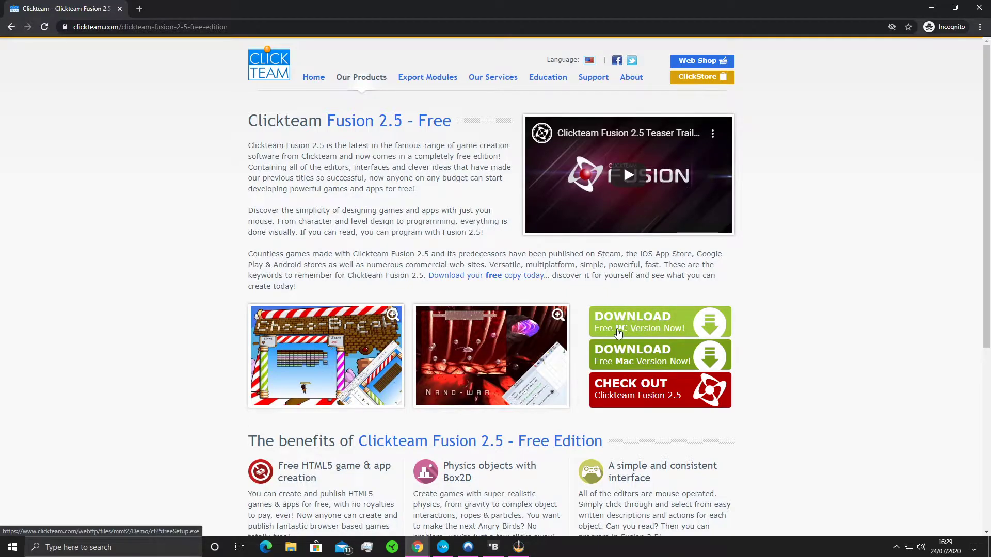
click(696, 328)
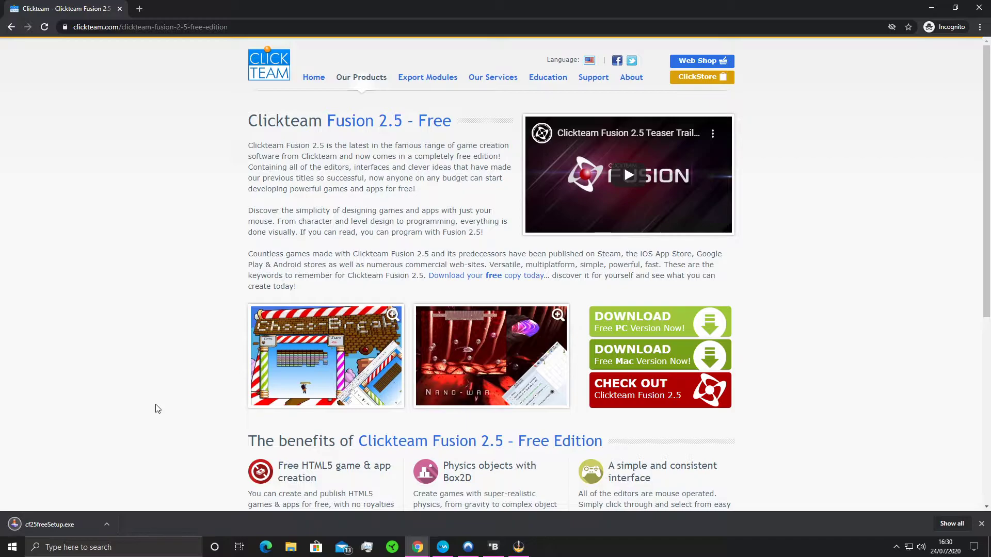
Step: Run the downloaded cf25freeSetup.exe, keep English as the language and continue past the welcome and information pages
click(107, 525)
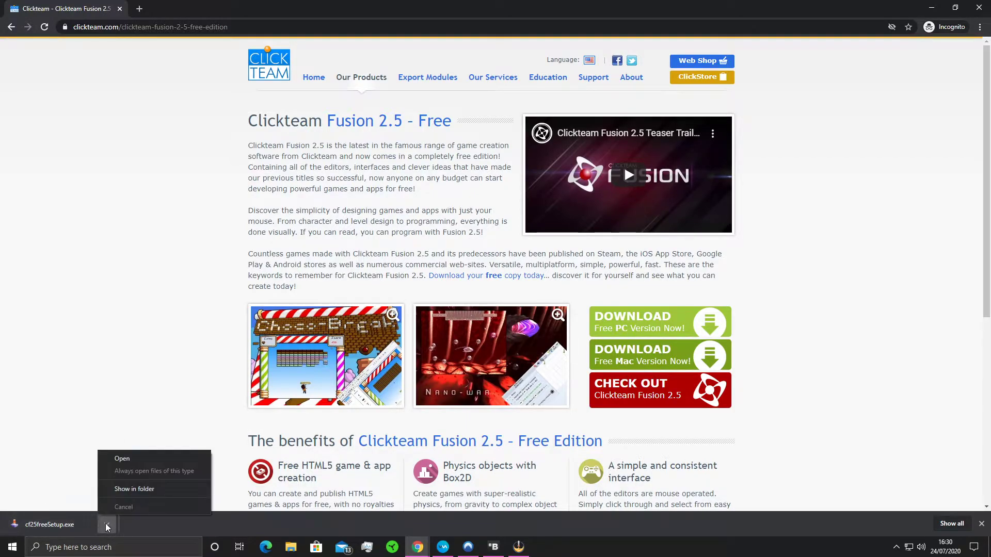
click(128, 458)
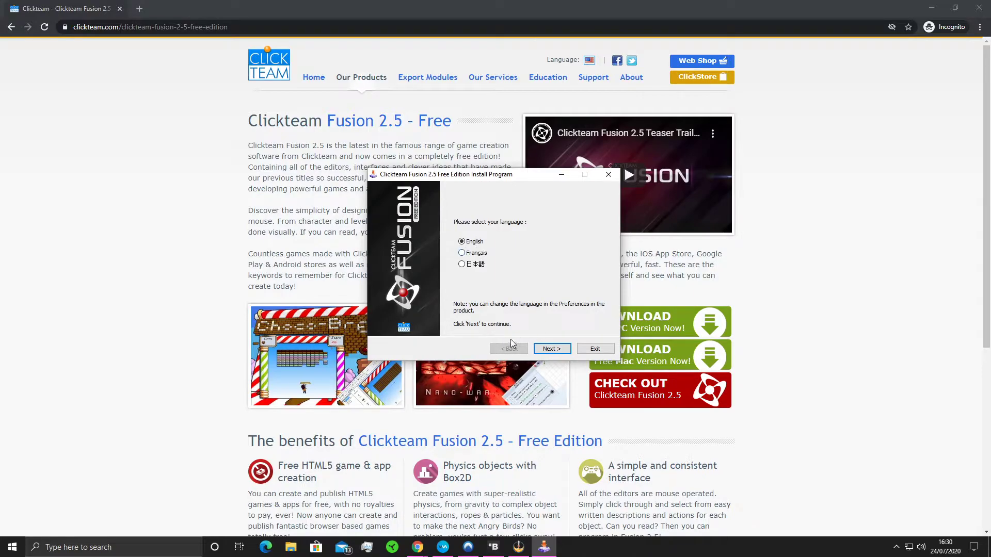
click(556, 353)
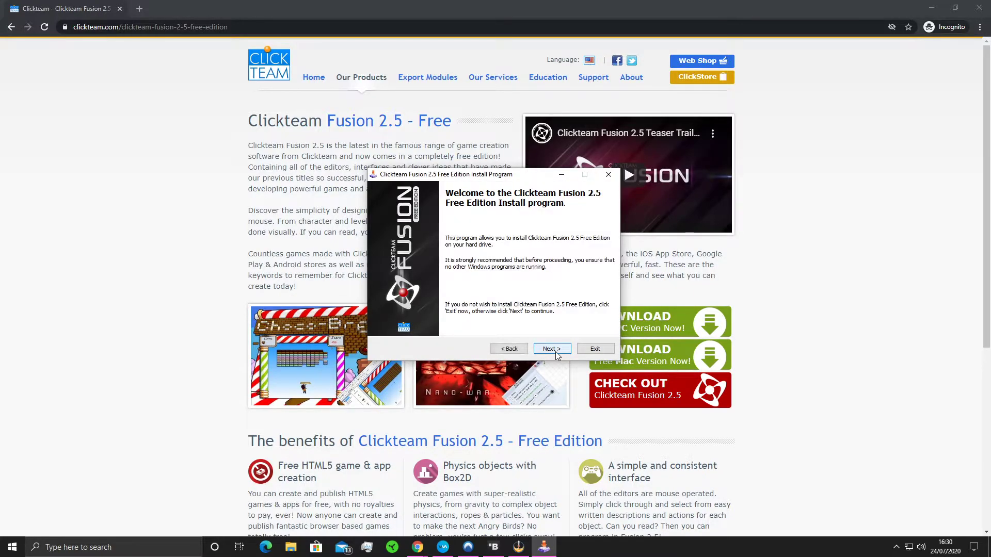
click(556, 354)
scroll(537, 309, down, 5)
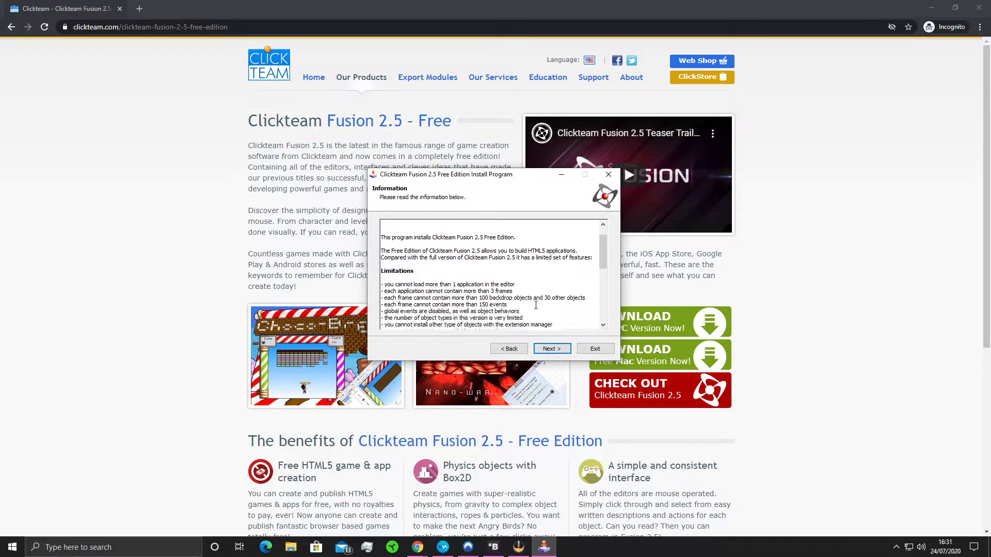
click(552, 350)
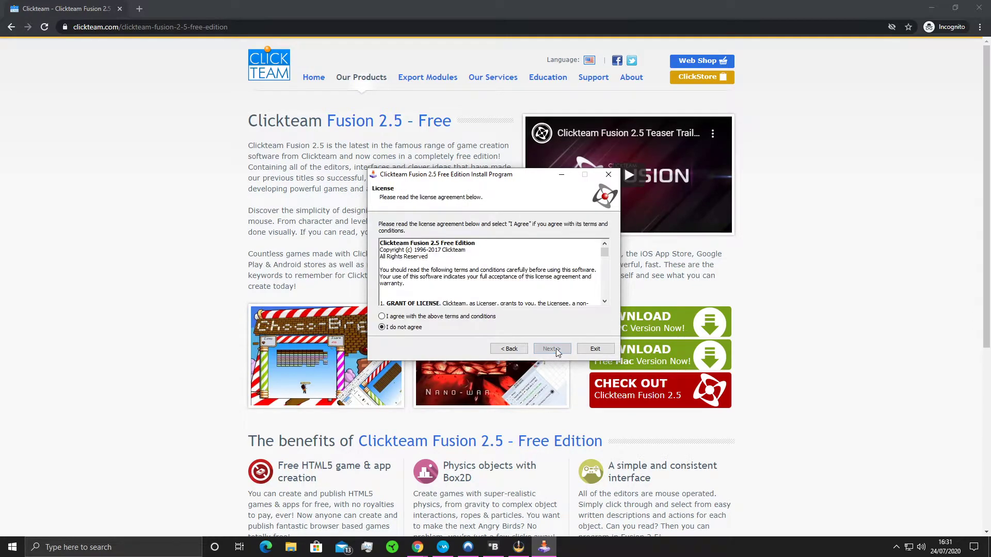
Step: Accept the license terms and install the Free Edition with Examples and Libraries in the default folder, closing the installer when finished
click(384, 317)
click(552, 349)
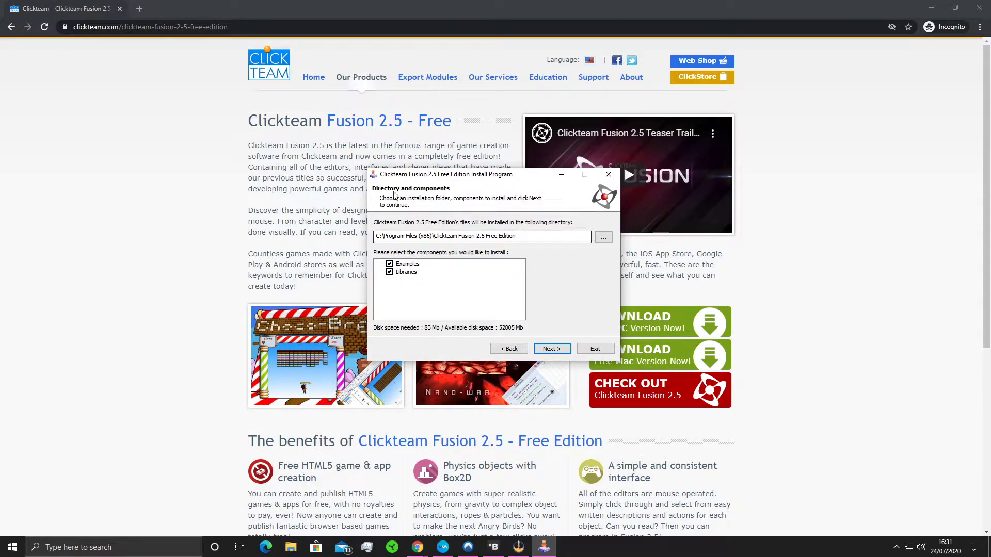
click(557, 353)
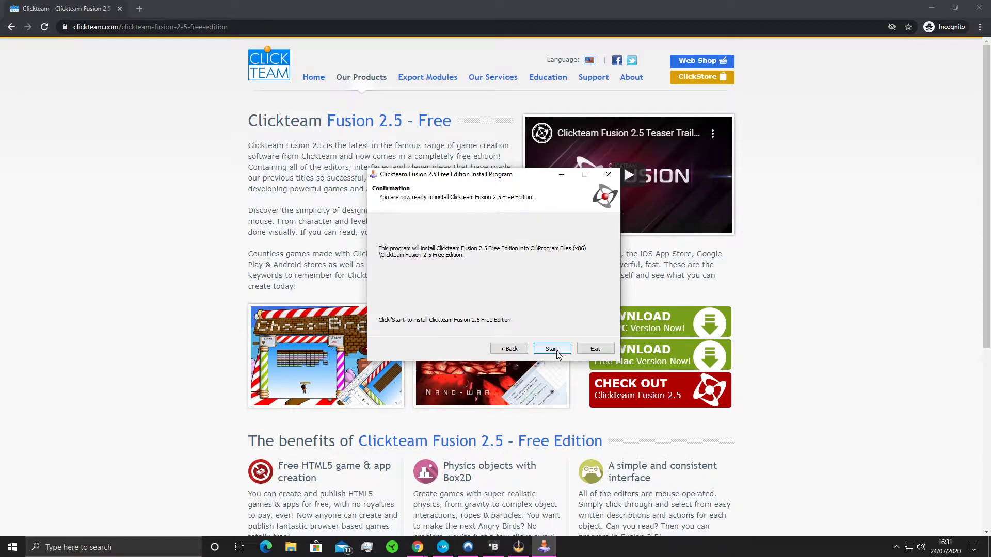
click(557, 353)
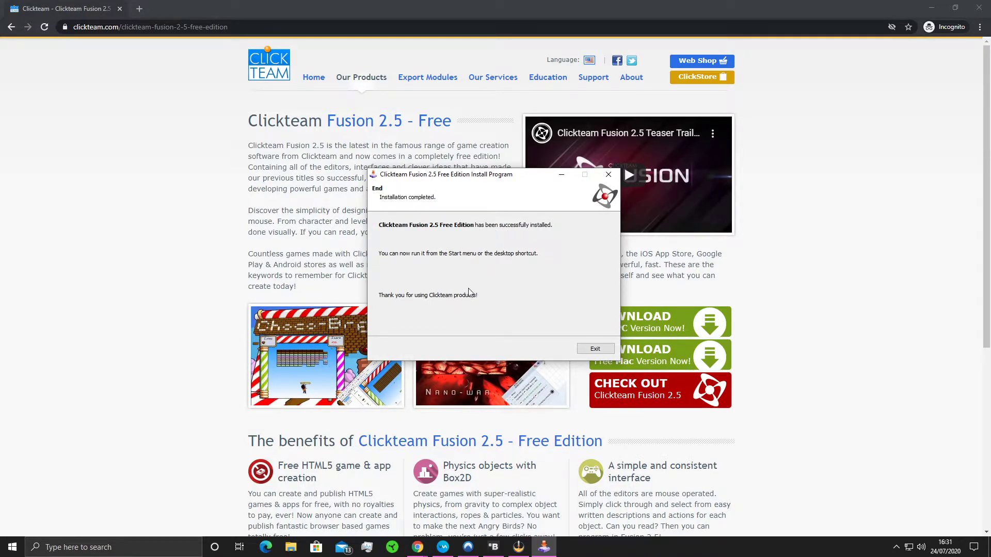
click(594, 349)
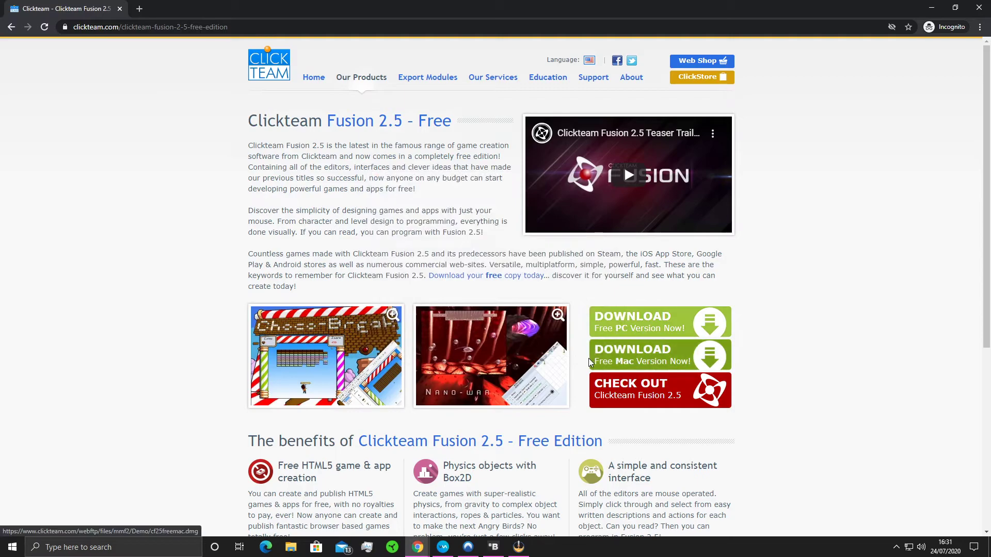
Step: Start Clickteam Fusion 2.5 from the desktop and install the offered new version, closing the installer when finished
click(934, 14)
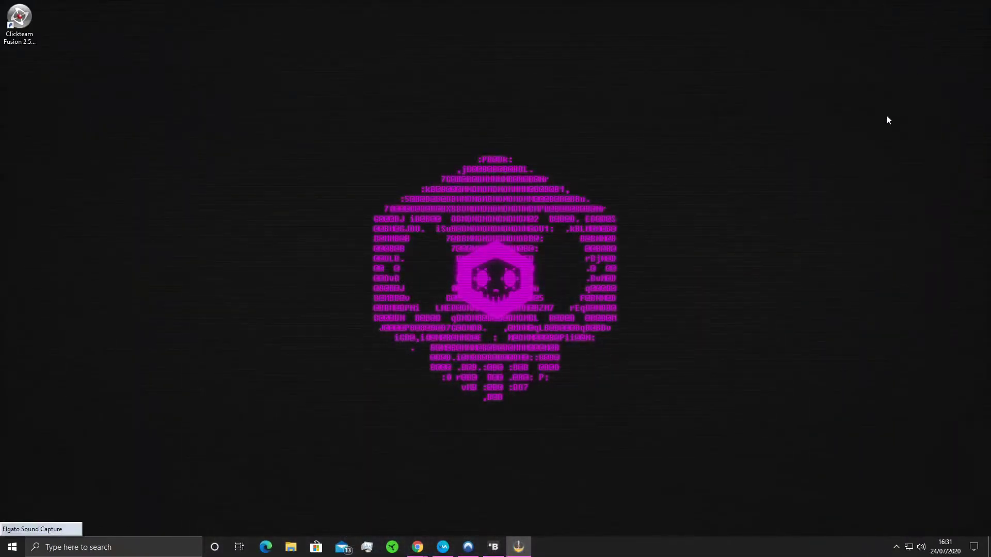
double_click(20, 18)
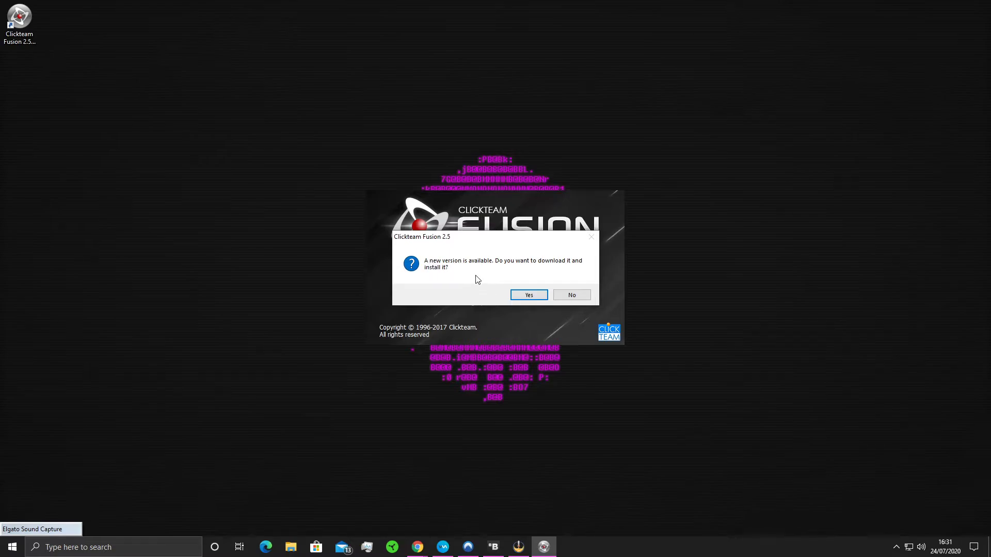
click(528, 295)
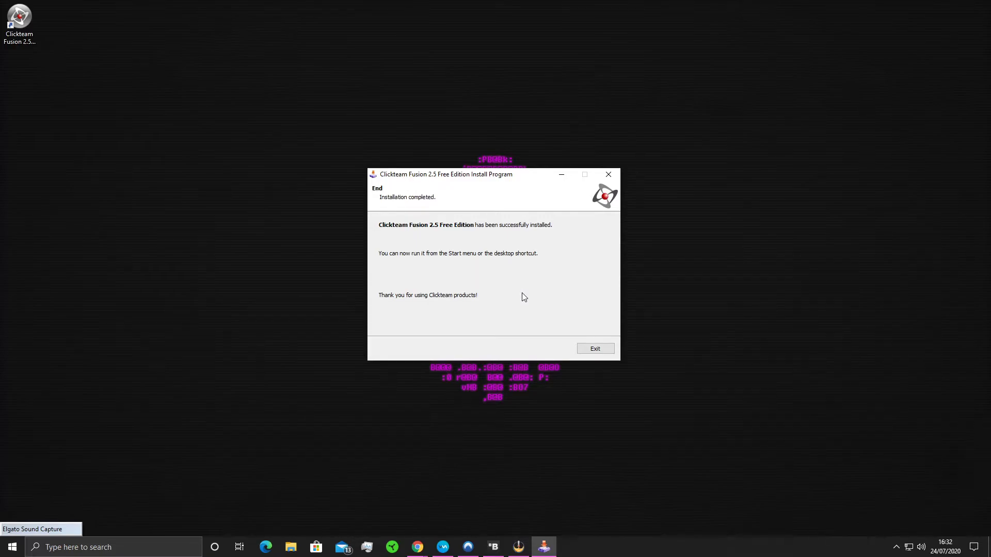
click(594, 350)
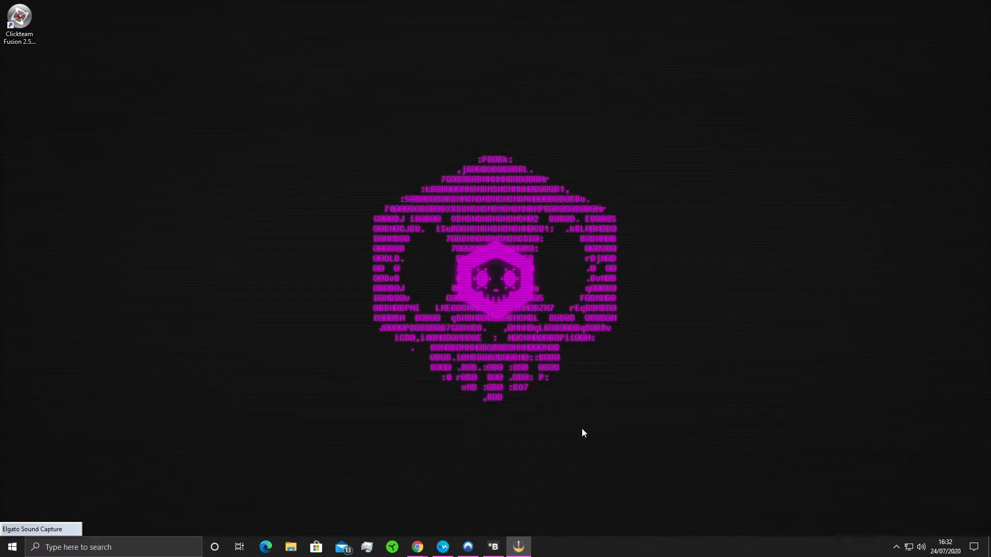
Step: Launch the updated Clickteam Fusion 2.5 from the desktop, maximize it and close the tutorial Help window
double_click(19, 20)
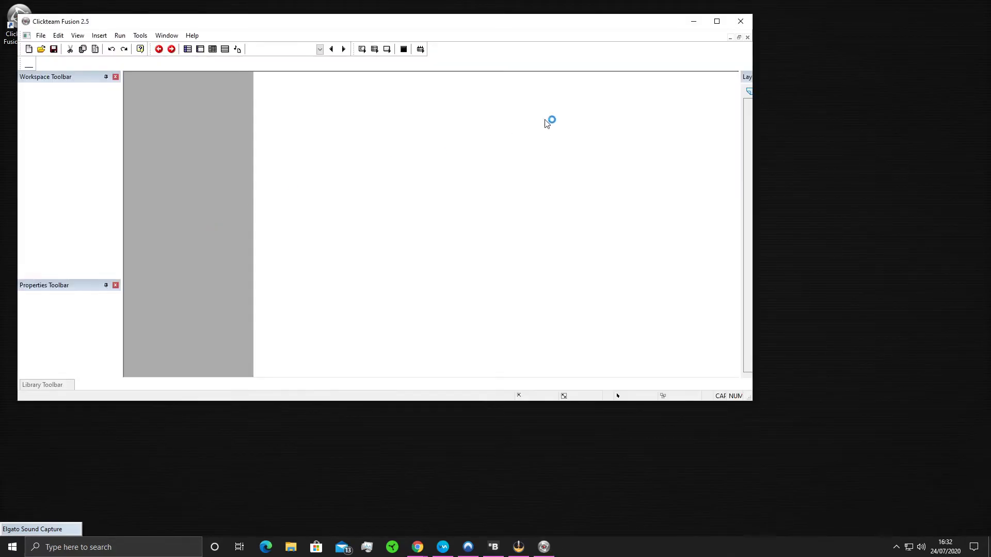
click(718, 22)
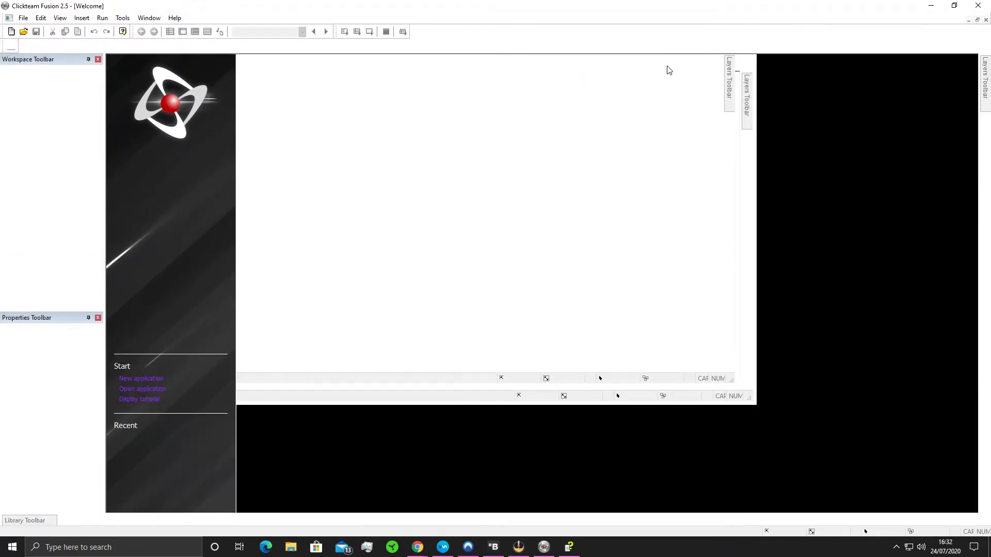
click(569, 551)
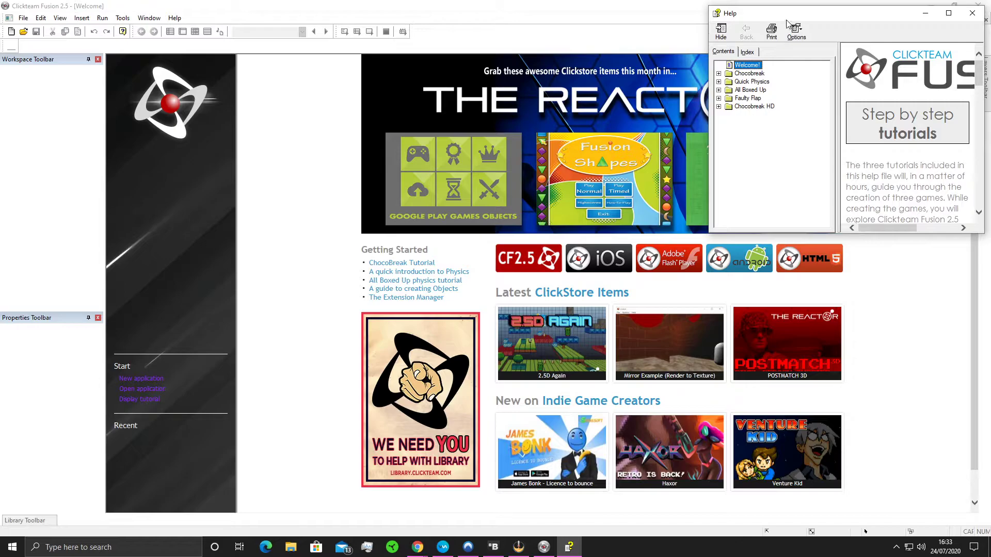
click(654, 8)
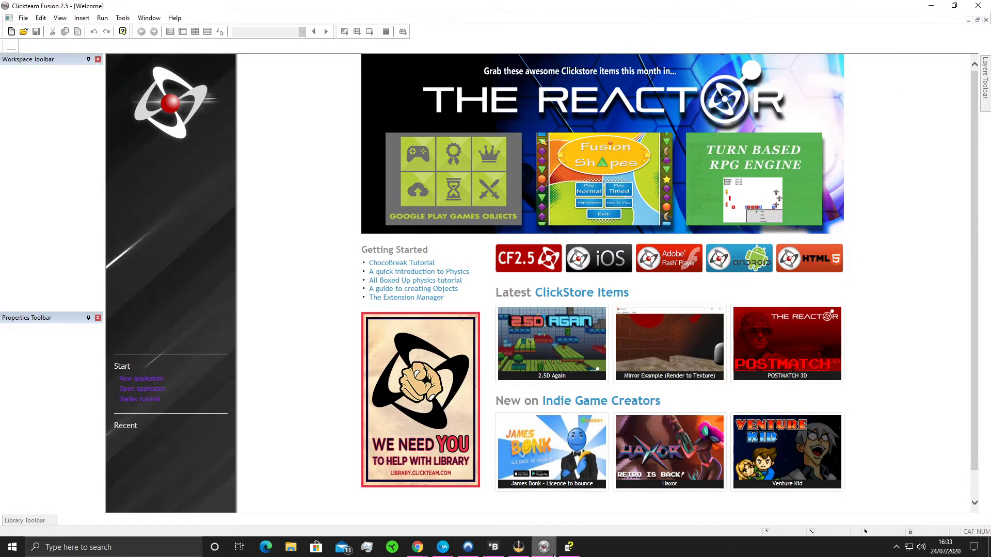
click(569, 550)
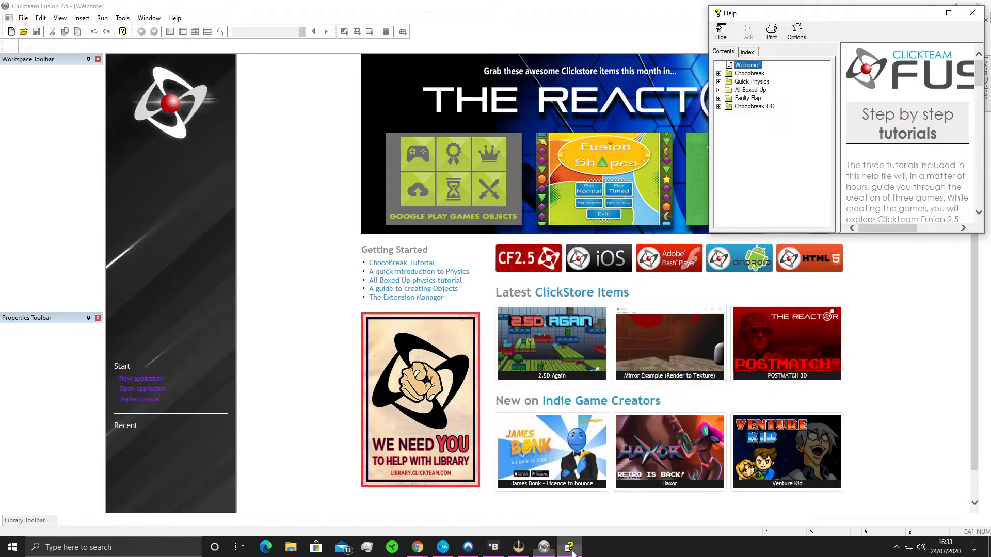
click(972, 13)
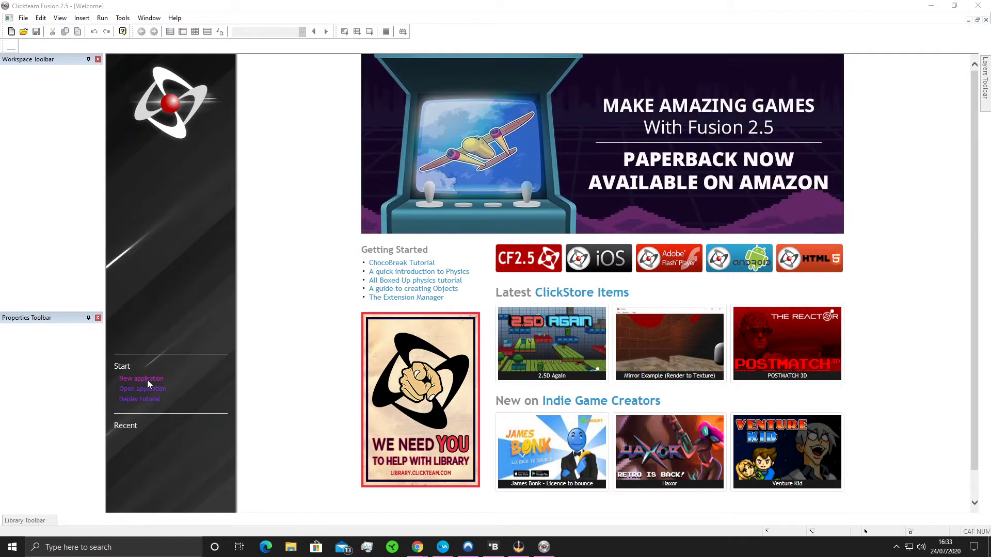
Step: Create a new application and open its Frame 1 in the frame editor
click(11, 32)
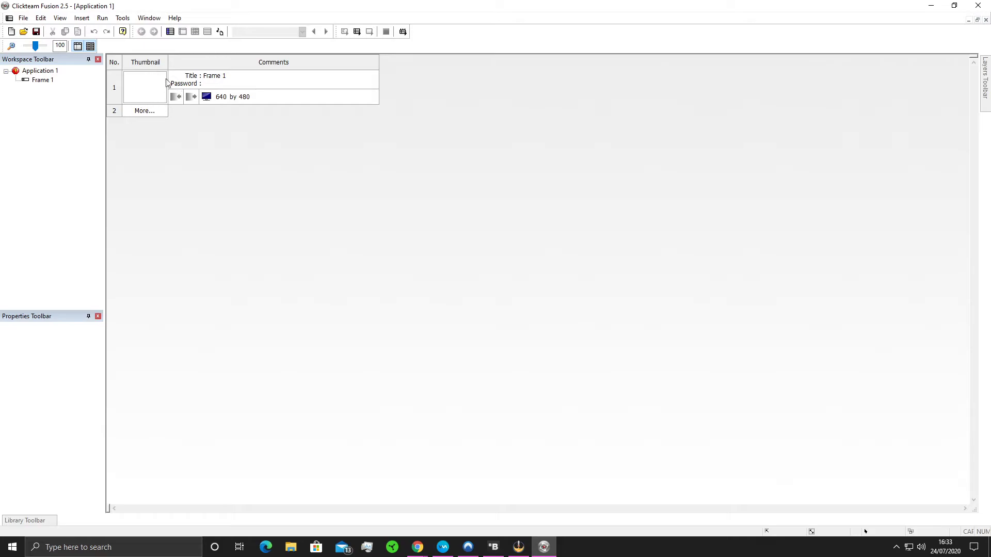
double_click(140, 91)
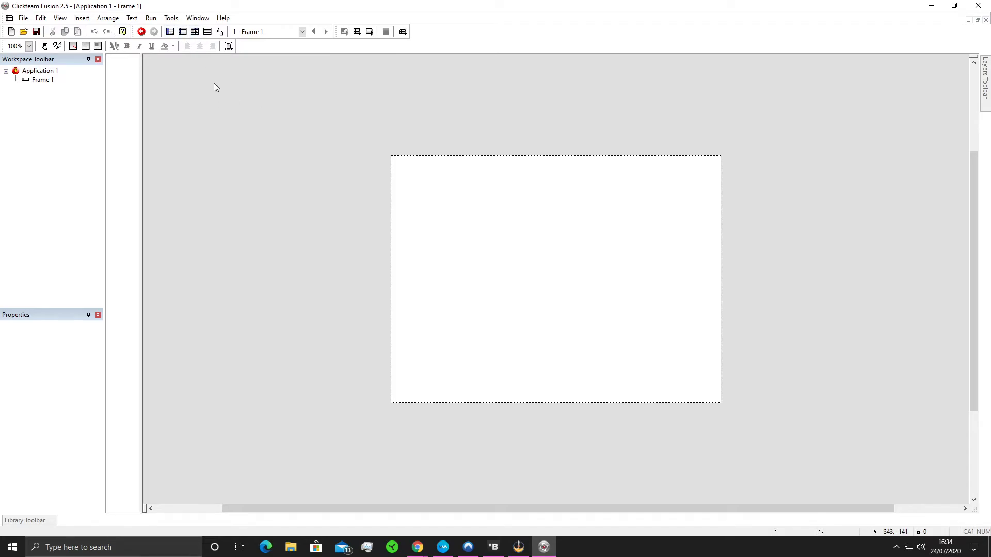
Step: Look through the storyboard, frame and event editors, ending in the frame editor of Frame 1
click(170, 32)
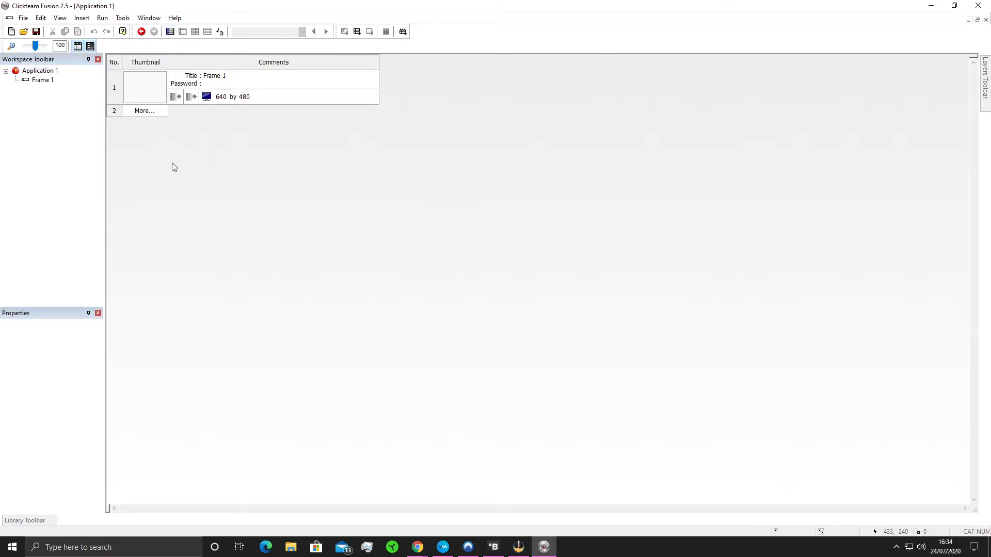
click(152, 92)
double_click(152, 92)
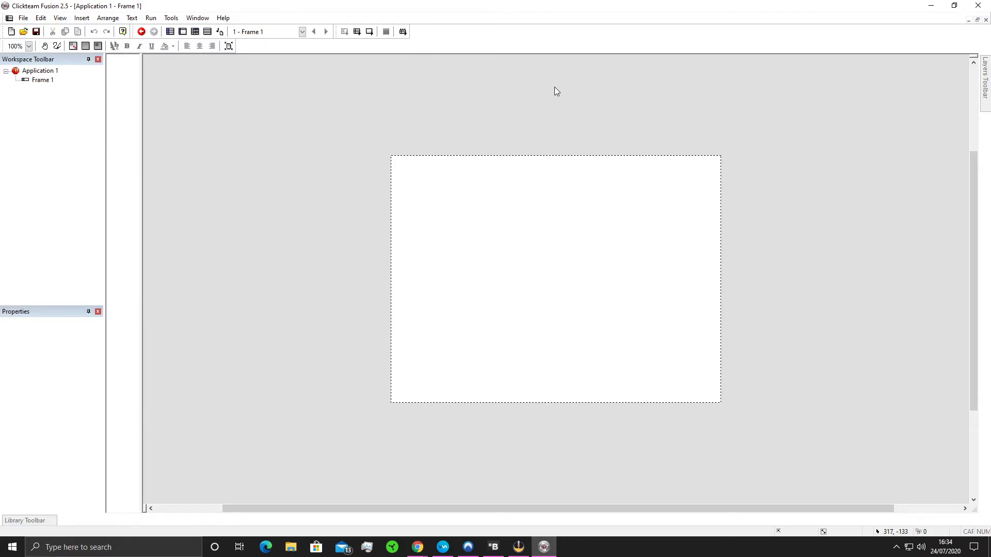
click(195, 32)
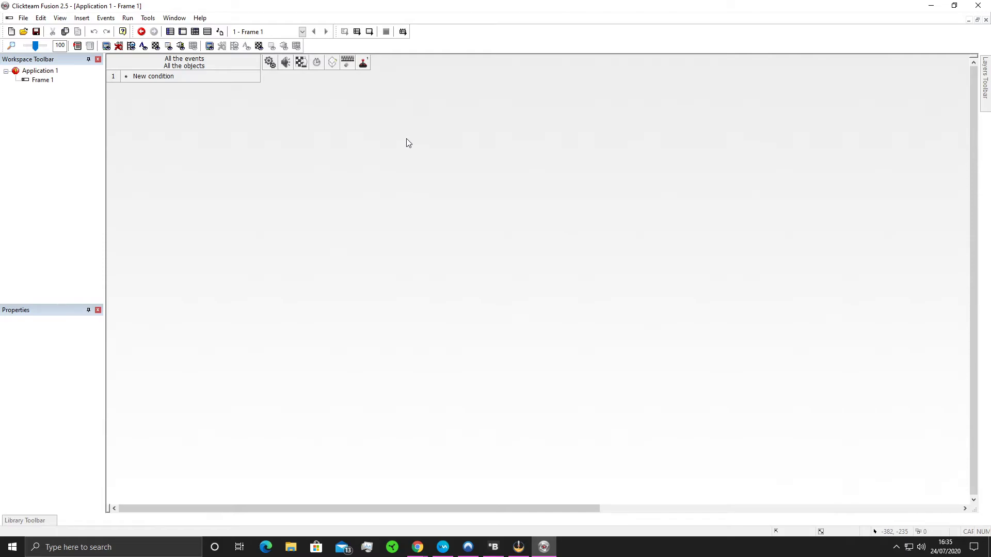
click(182, 31)
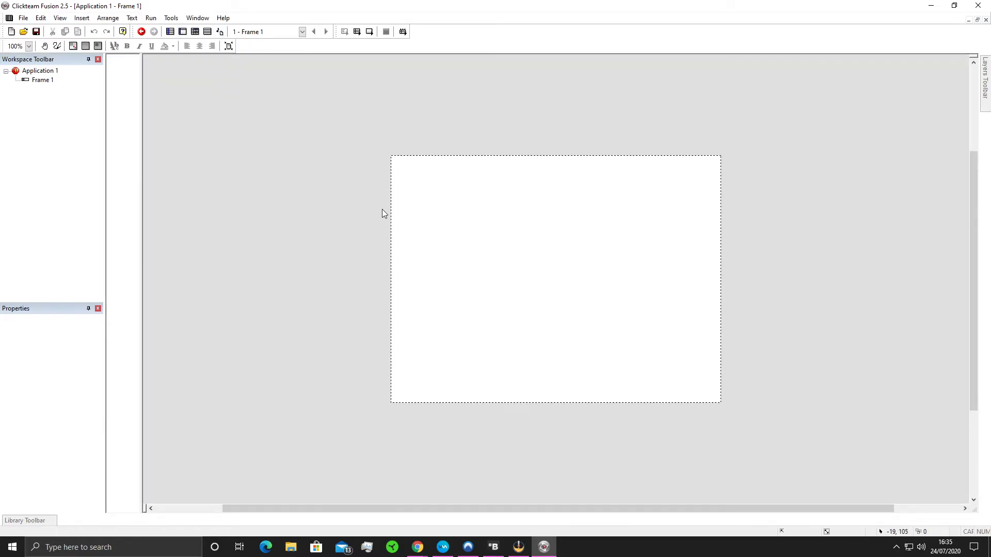
Step: Insert an Active object into Frame 1 and move it to about X 295, Y 144
click(82, 19)
click(85, 49)
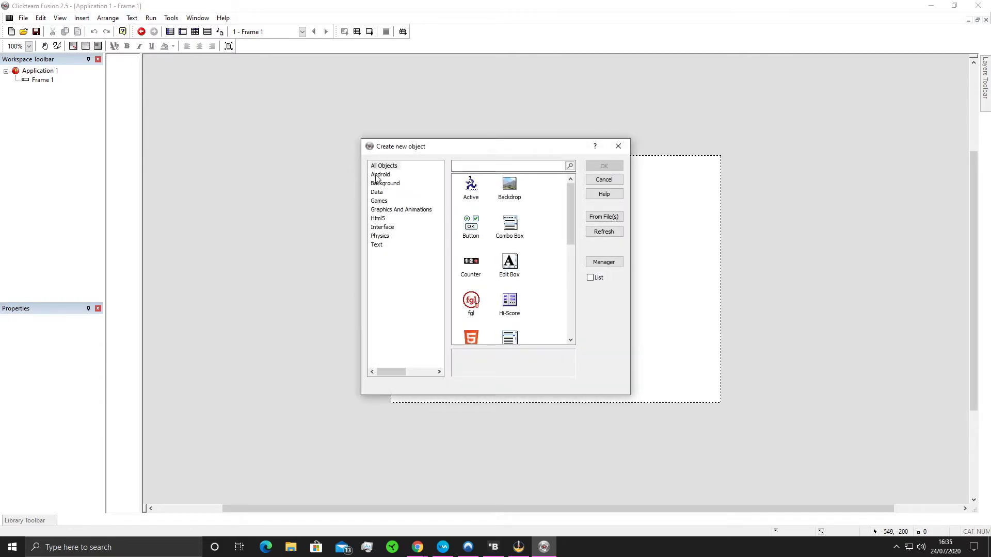
click(471, 187)
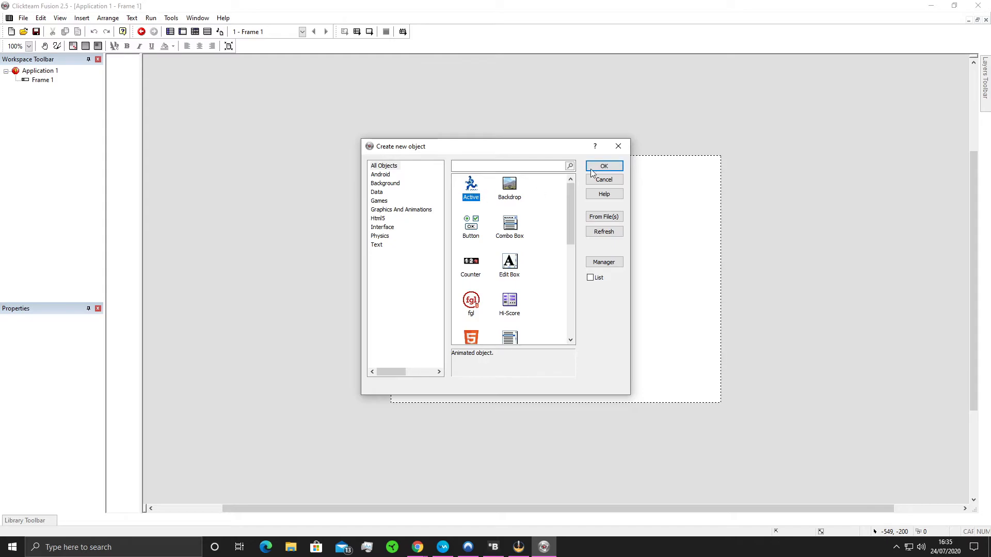
click(596, 167)
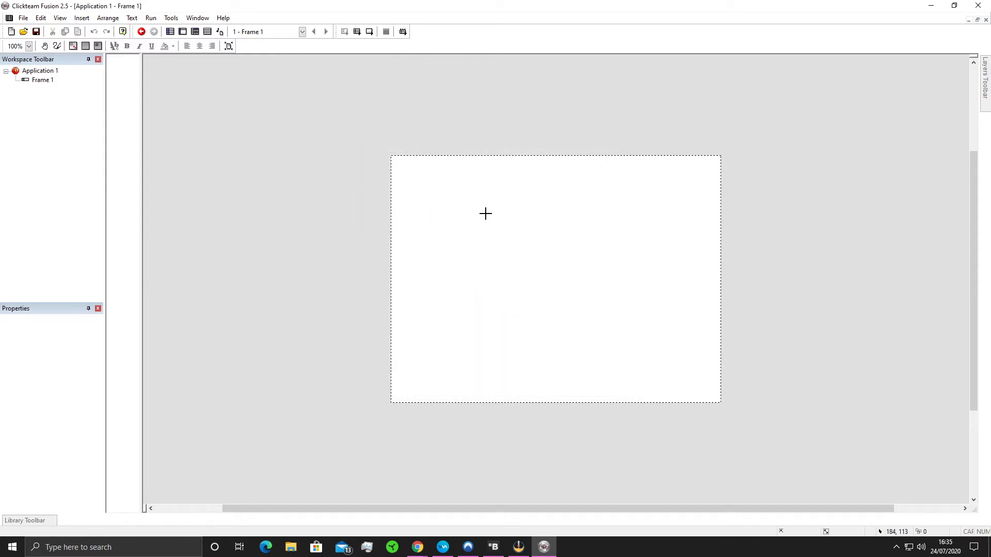
click(485, 213)
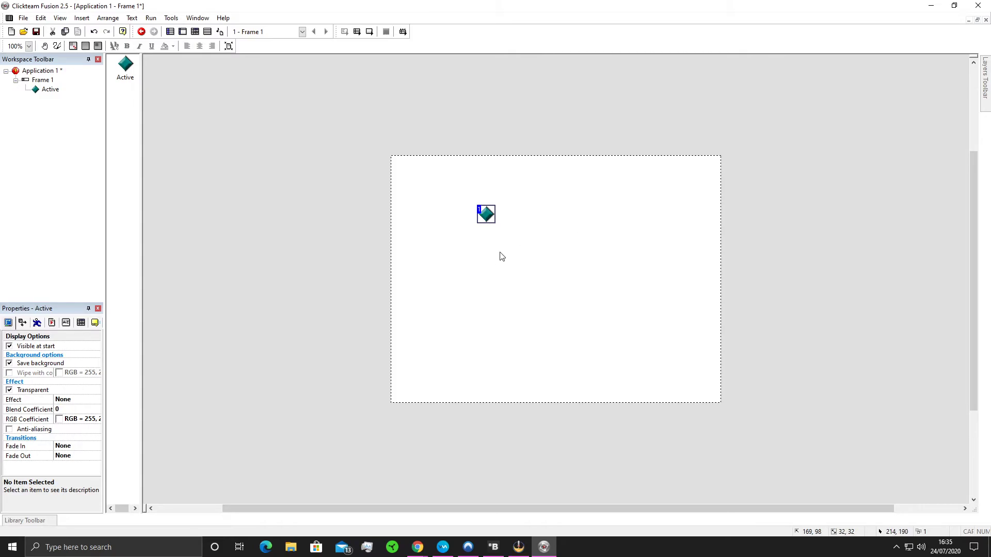
drag(483, 214, 553, 238)
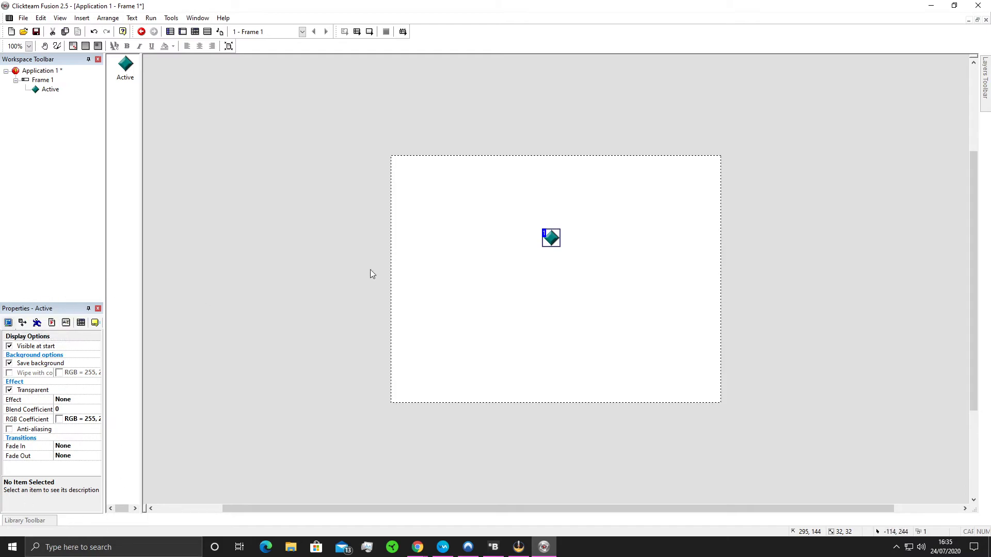
Step: Set the movement type of the Active object in Frame 1 to Eight Directions
right_click(550, 242)
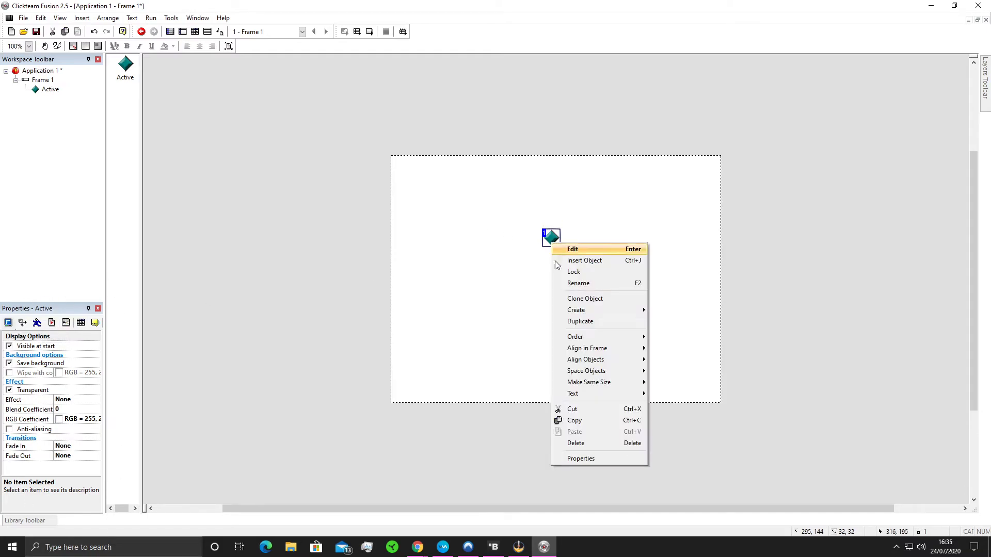
click(219, 356)
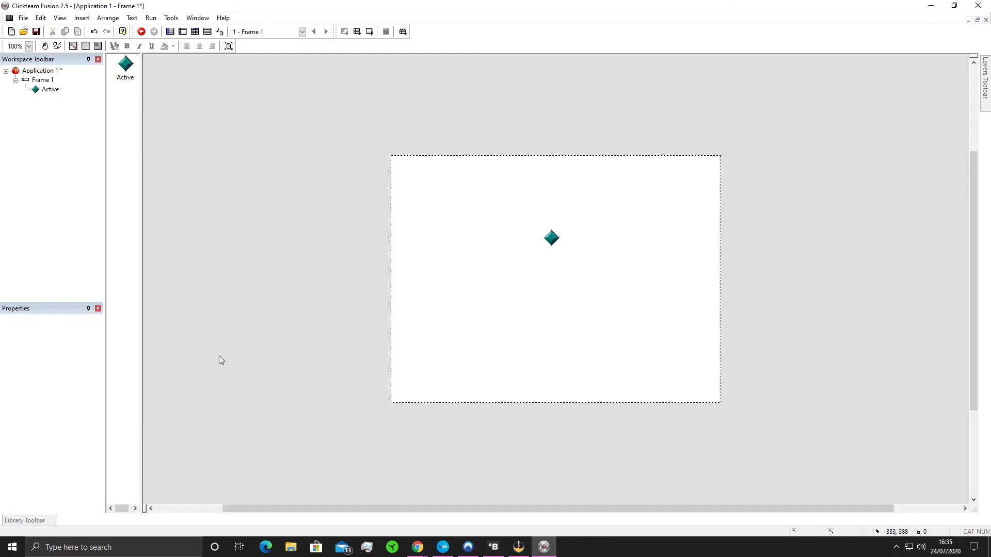
click(550, 240)
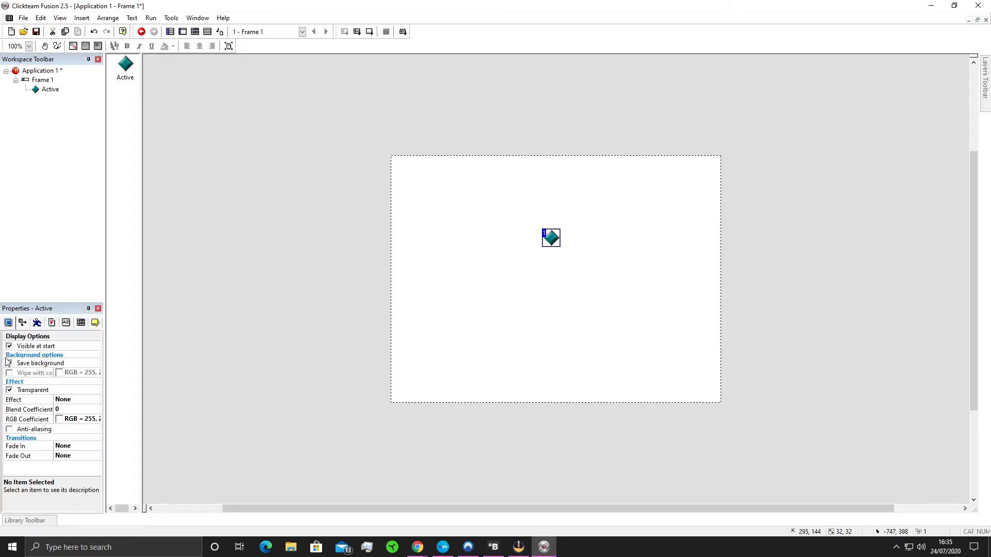
click(37, 323)
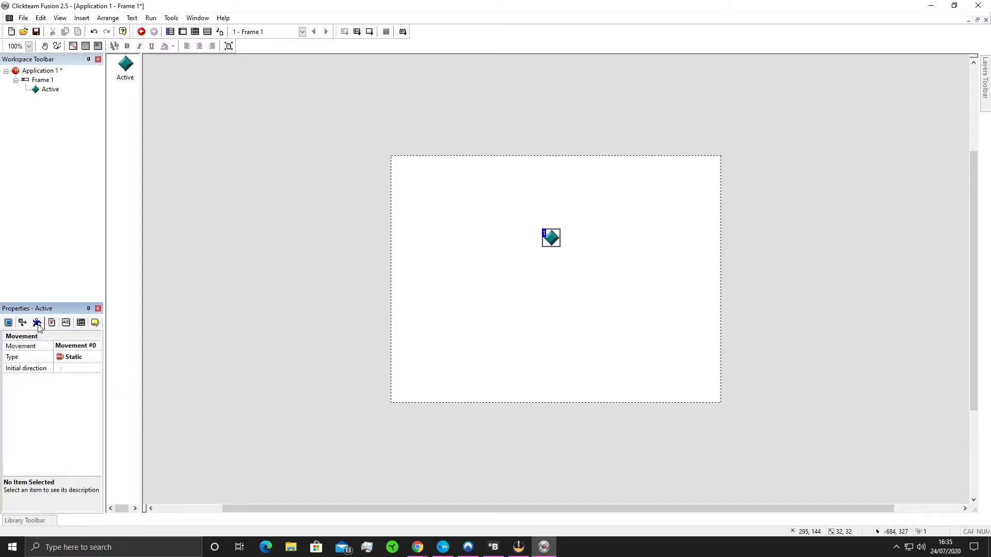
click(72, 360)
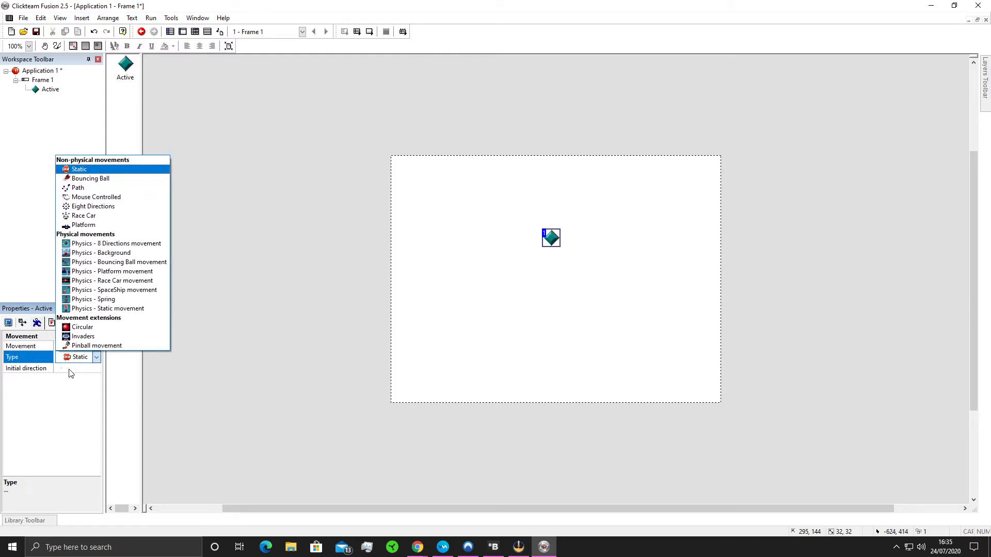
click(98, 207)
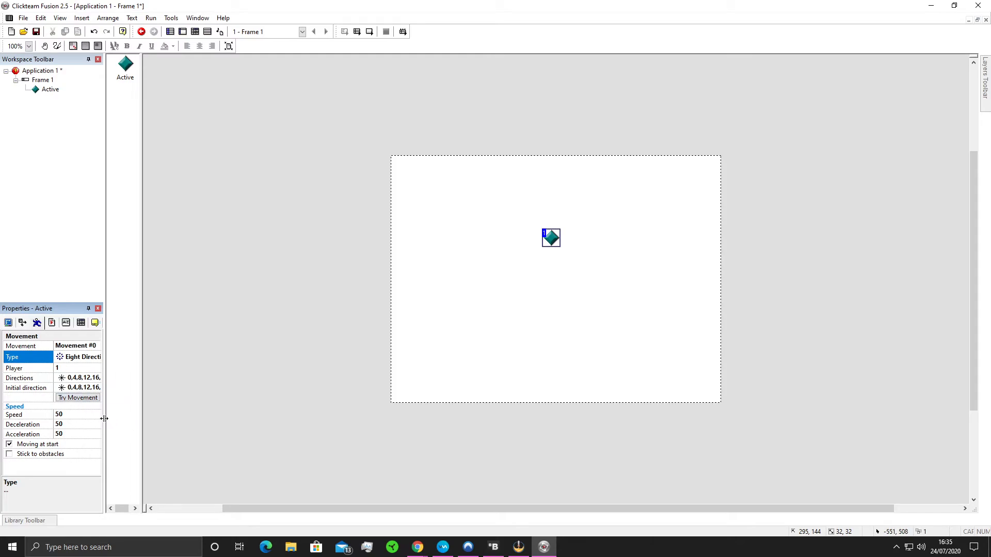
Step: Run the current frame, steer the Active object left and right to test its movement, and close the test window
click(369, 33)
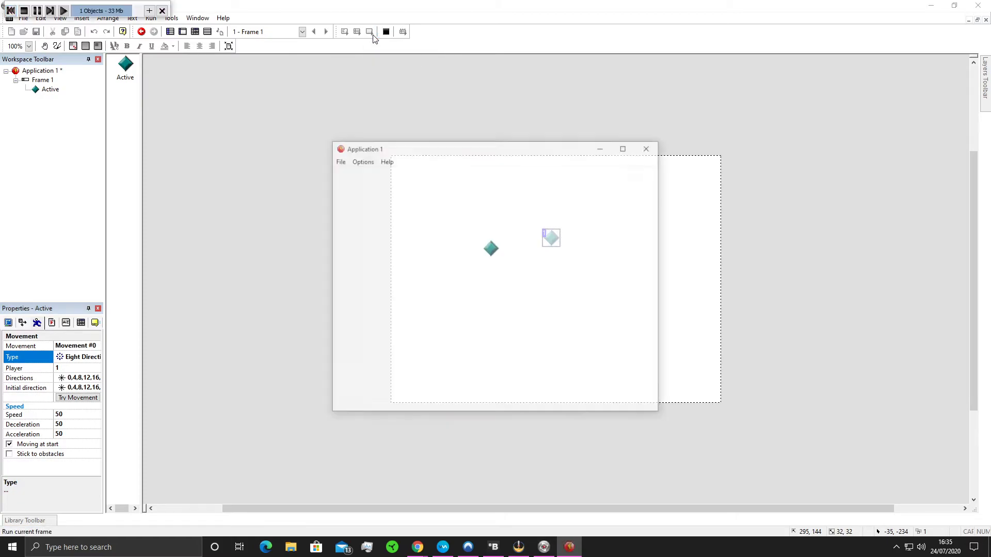
key(Left)
key(Right)
key(Left)
key(Left)
key(Right)
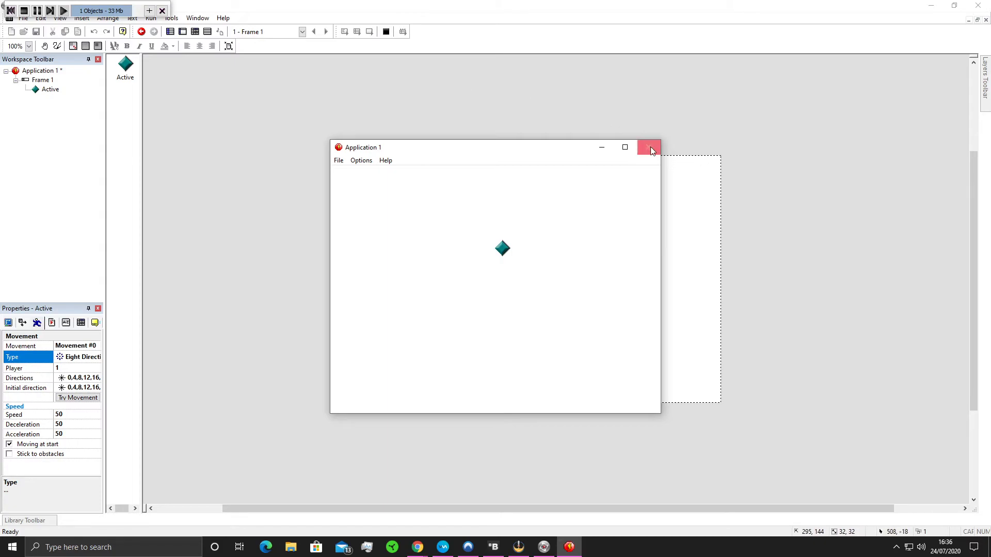
key(Left)
key(Right)
key(Left)
key(Right)
key(Left)
key(Right)
click(635, 148)
click(976, 7)
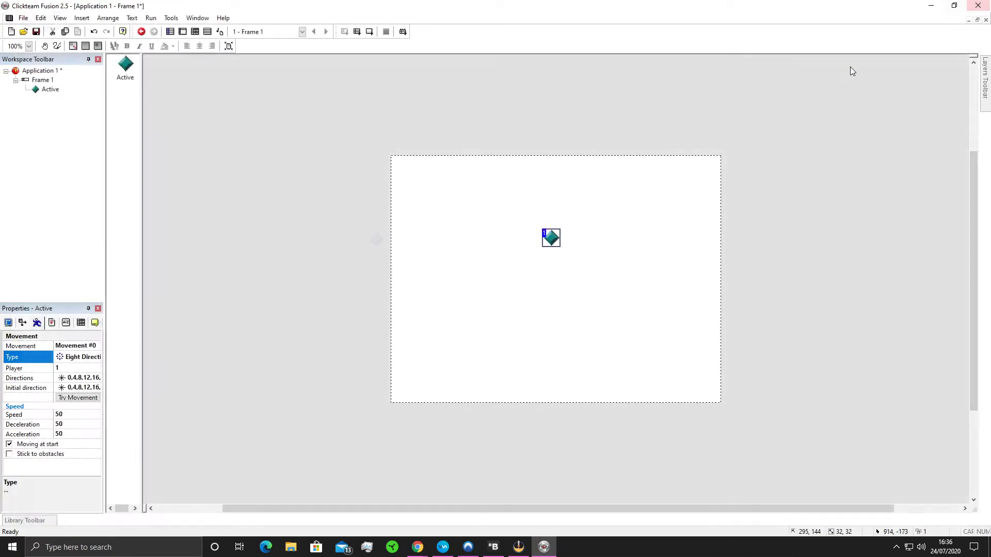
Step: In the event editor, add a position condition for when Active leaves the frame area through its top, right, bottom or left edge
click(196, 31)
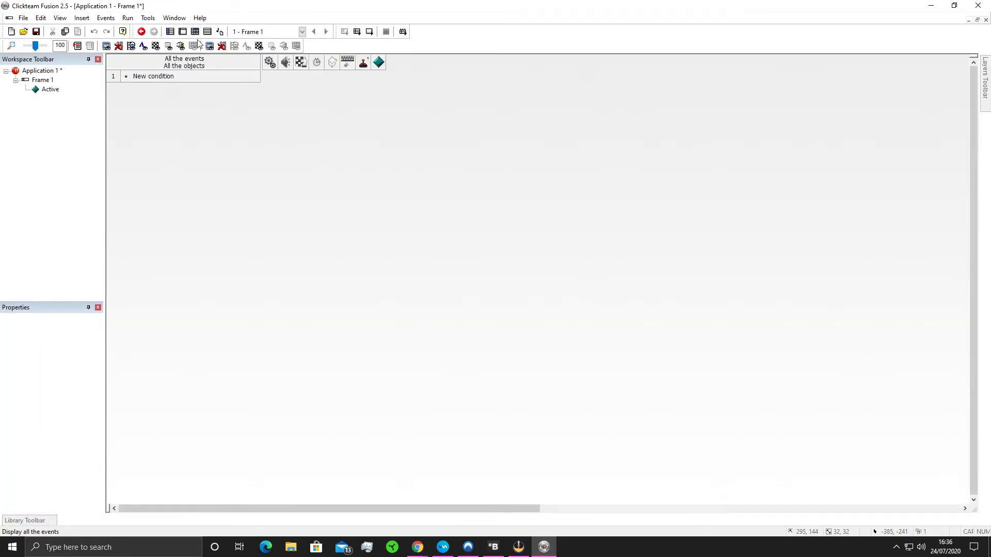
double_click(150, 77)
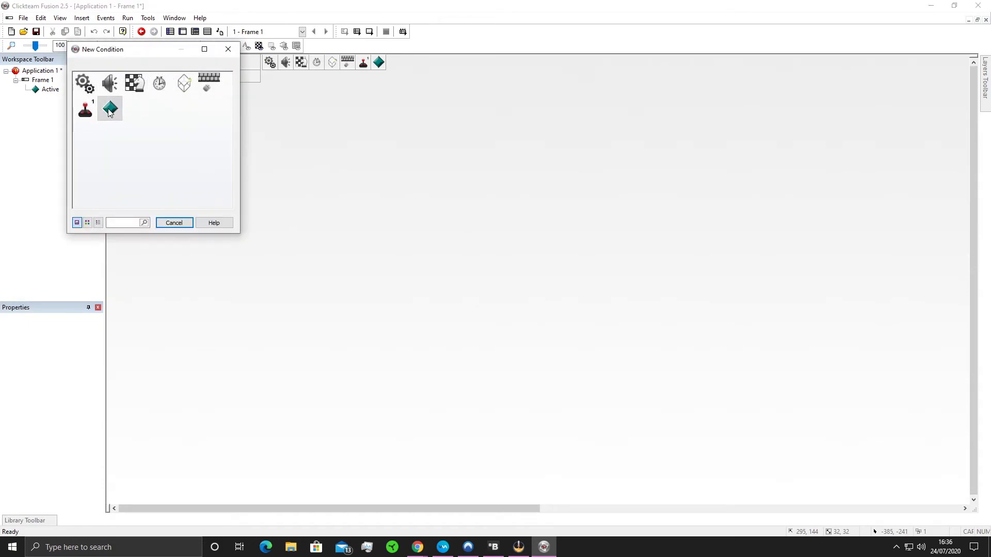
click(109, 112)
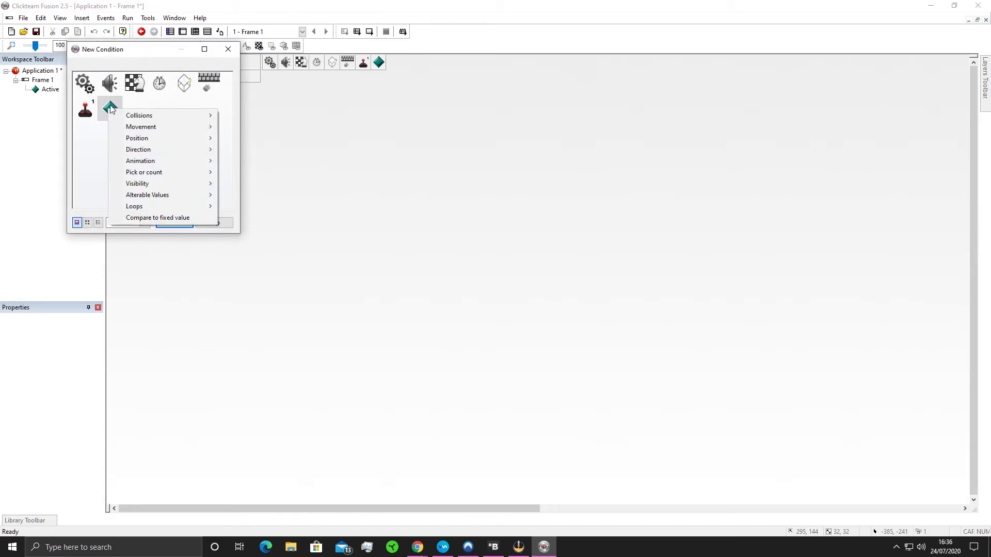
mouse_move(144, 140)
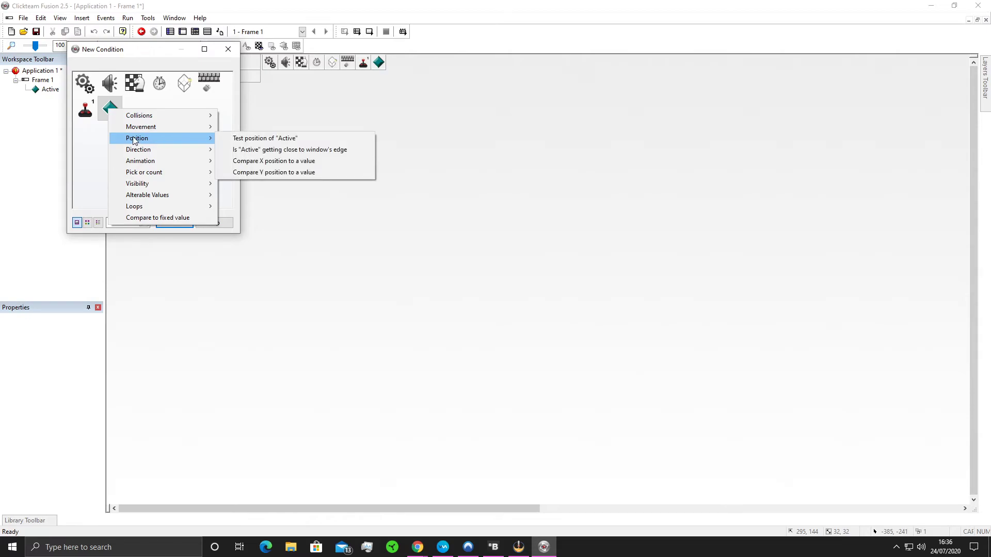
click(264, 138)
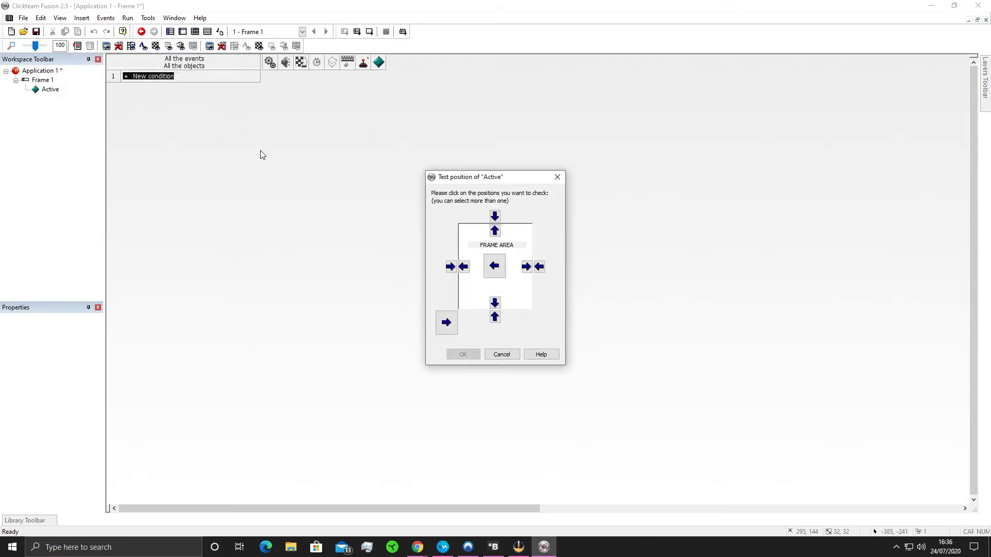
drag(423, 157, 405, 143)
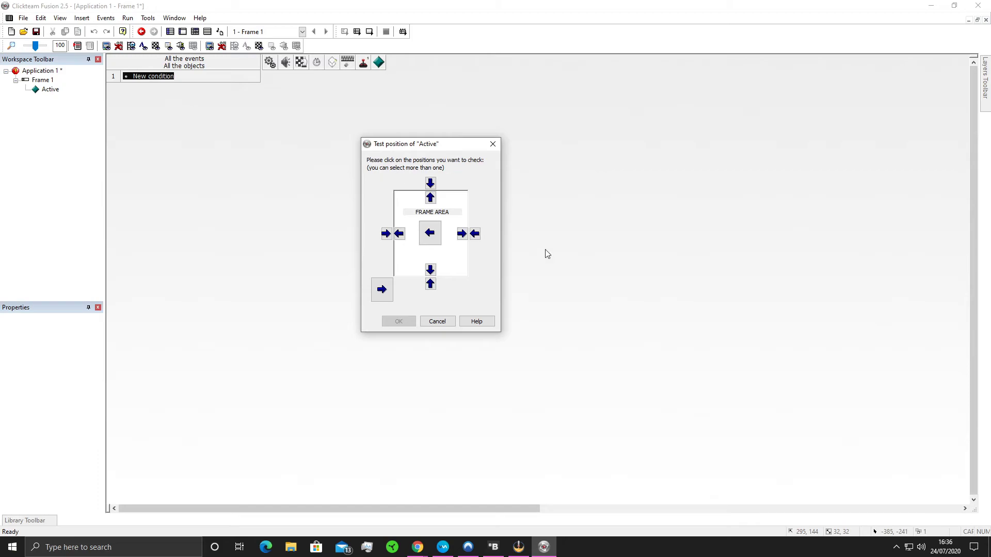
click(431, 200)
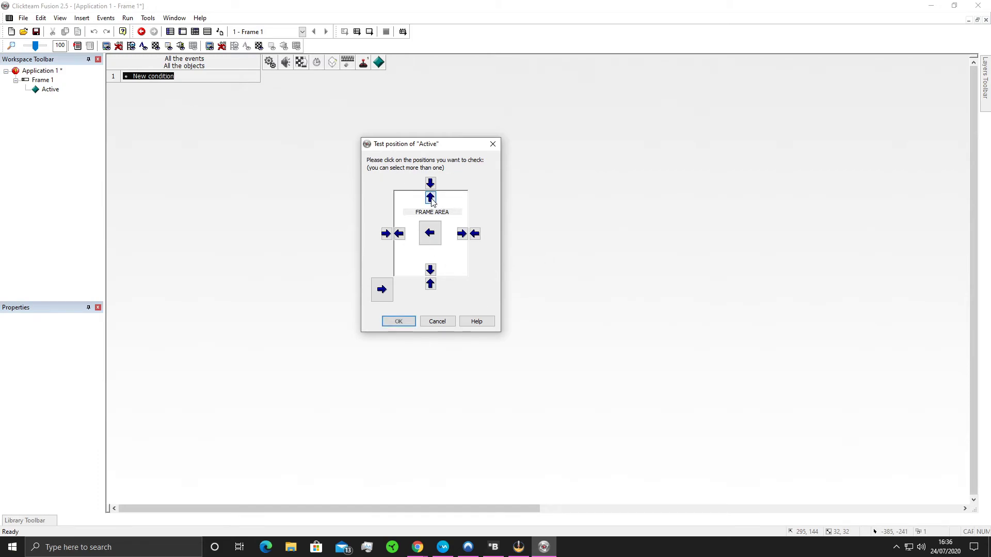
click(462, 234)
click(431, 269)
click(399, 233)
click(462, 233)
click(399, 321)
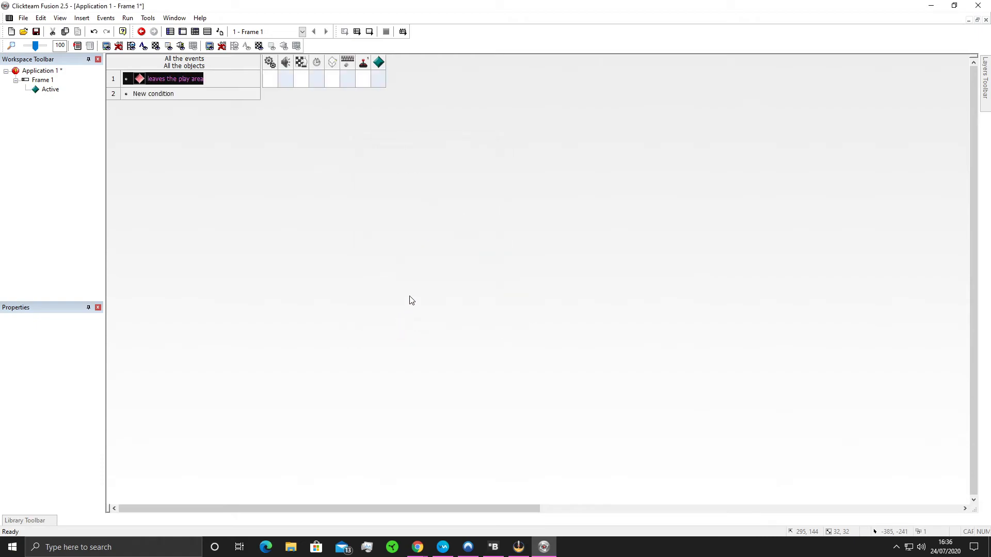
Step: Add a Stop movement action for the Active object to the "leaves the play area" event
drag(160, 80, 140, 79)
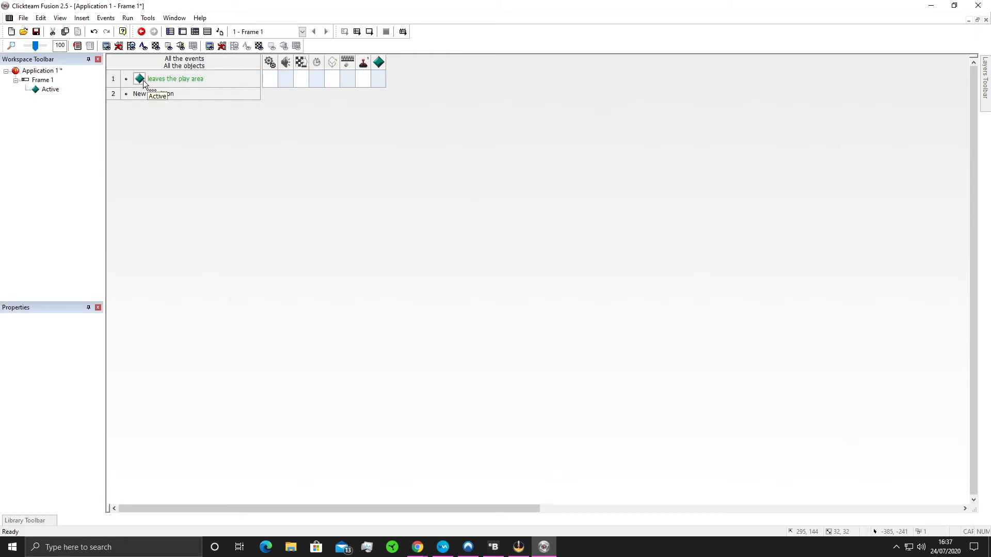
click(153, 81)
click(376, 79)
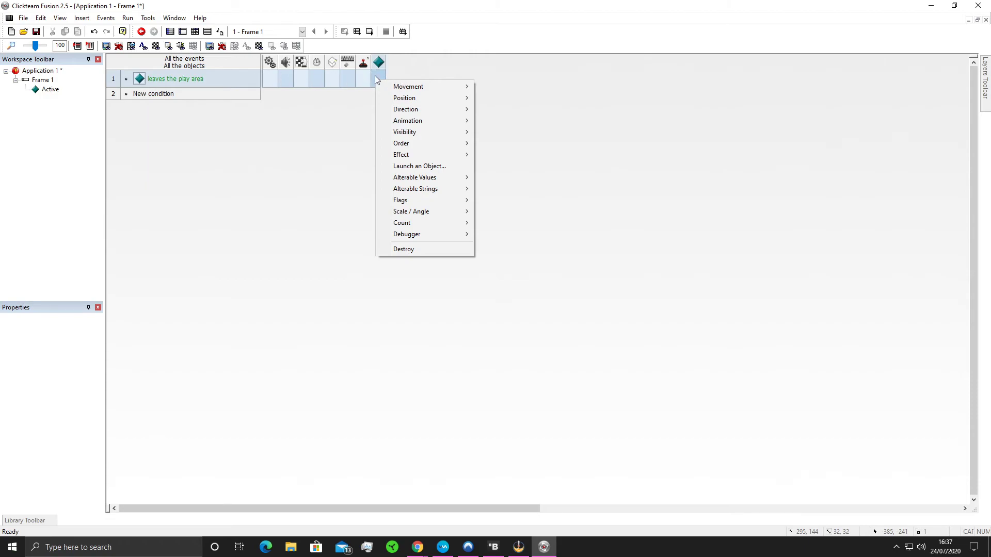
mouse_move(395, 88)
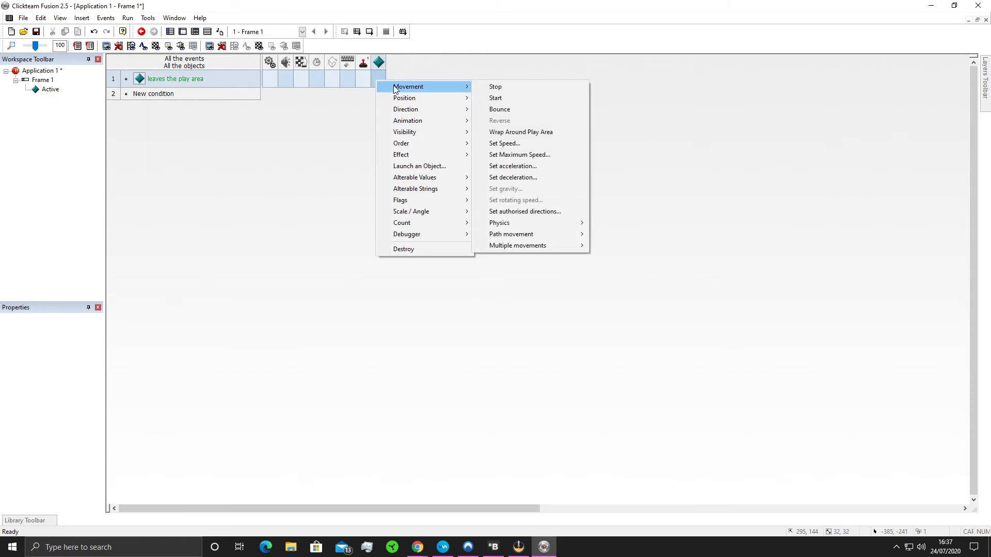
click(518, 89)
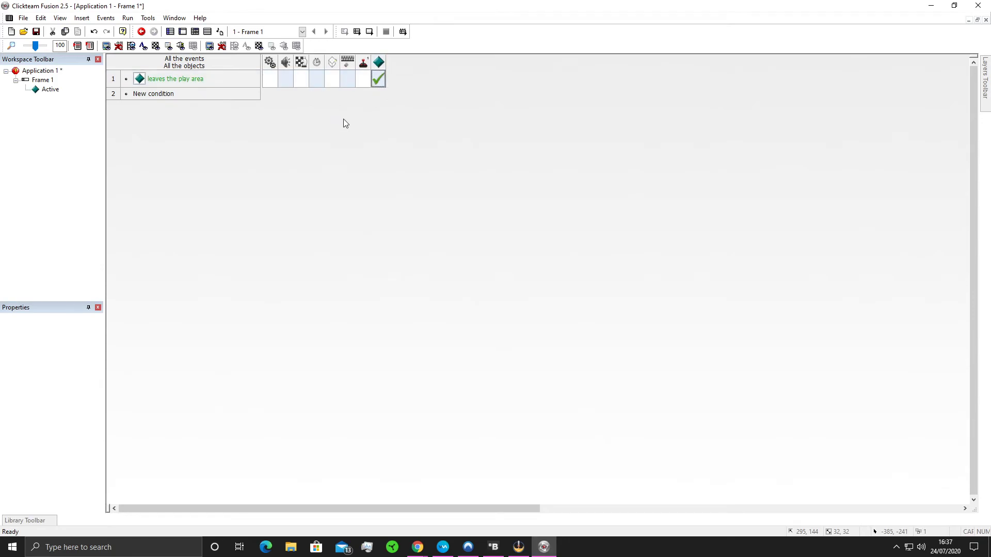
Step: Return to the frame editor, run the frame, steer the Active object against the window edges, and close the test window
click(187, 36)
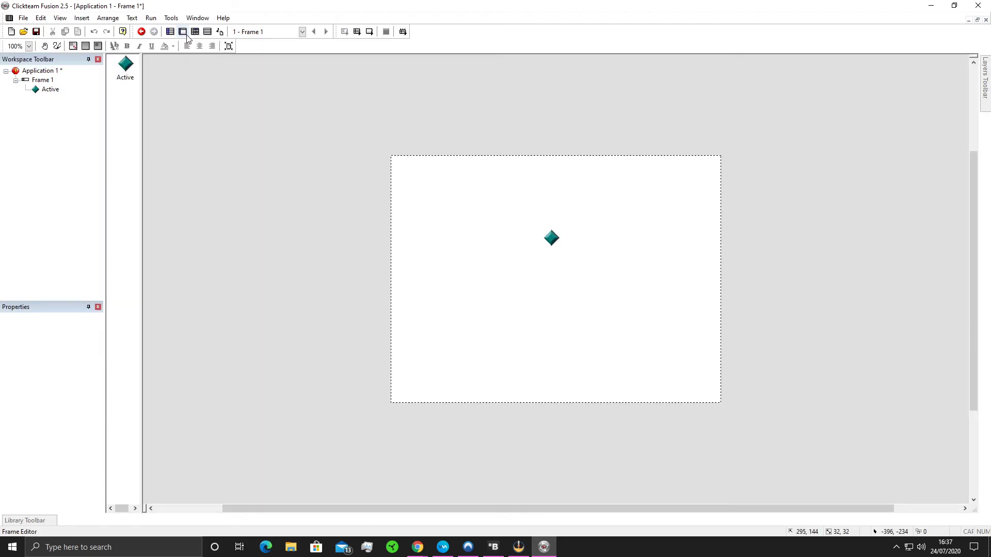
click(370, 36)
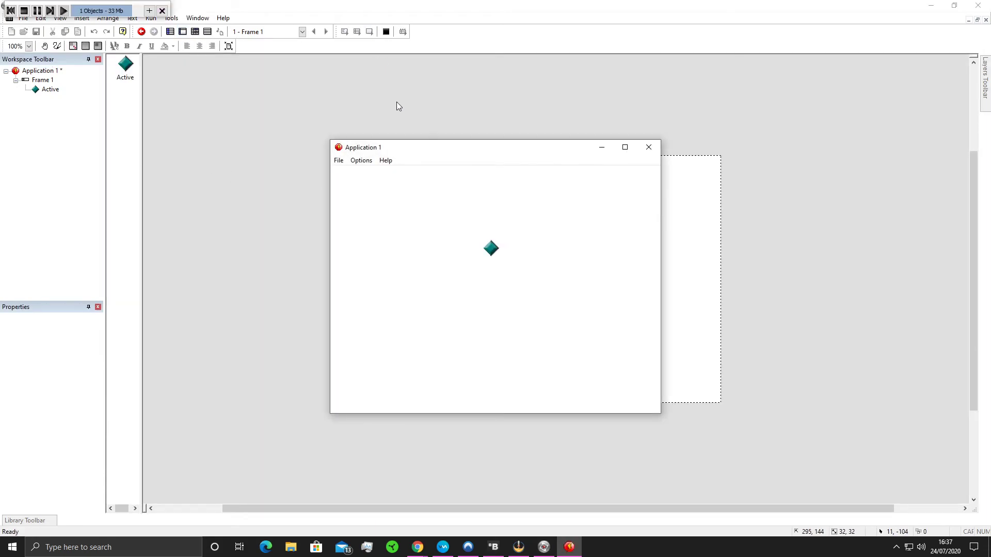
key(Left)
key(Down)
key(Up)
key(Right)
key(Up)
key(Right)
key(Down)
key(Right)
key(Down)
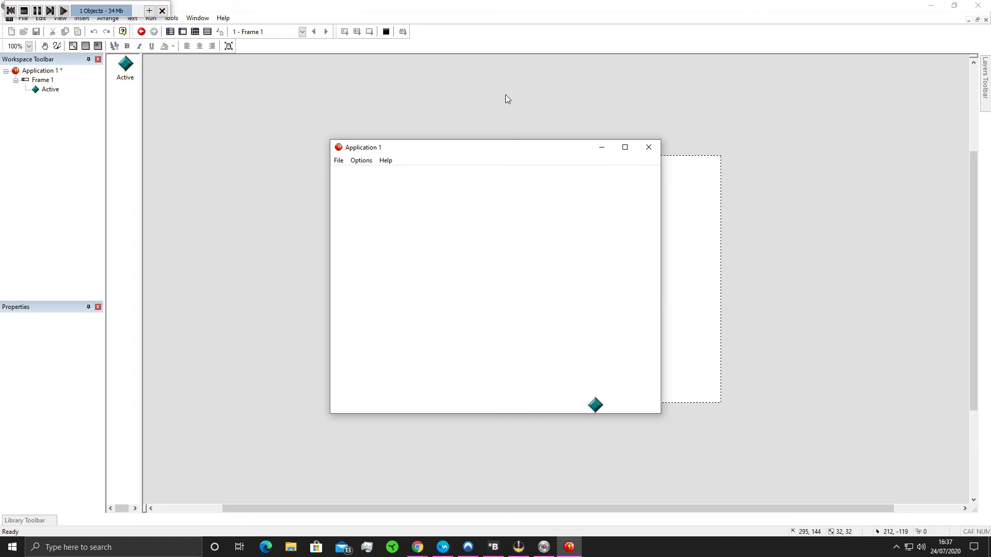
click(649, 147)
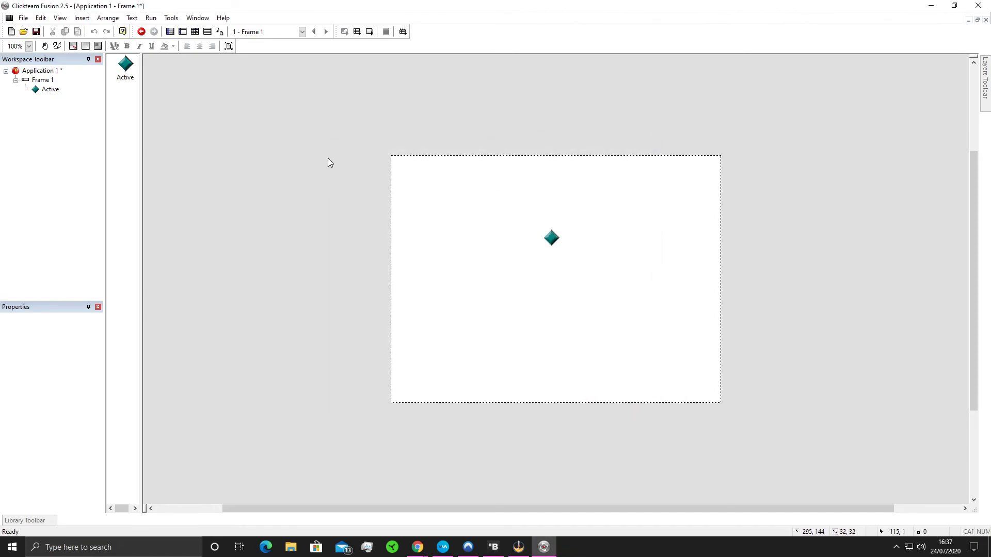